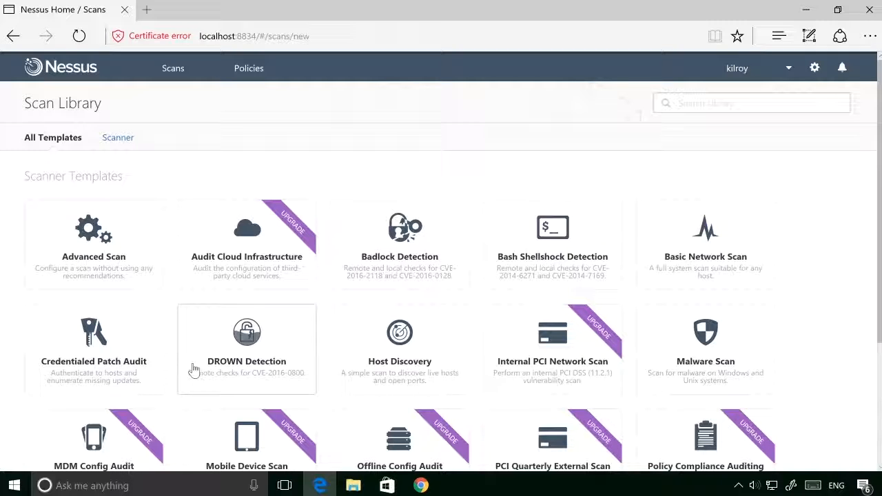
Step: Start a new Advanced Scan named "My Home" with the description "A scan of home systems"
scroll(193, 370, down, 1)
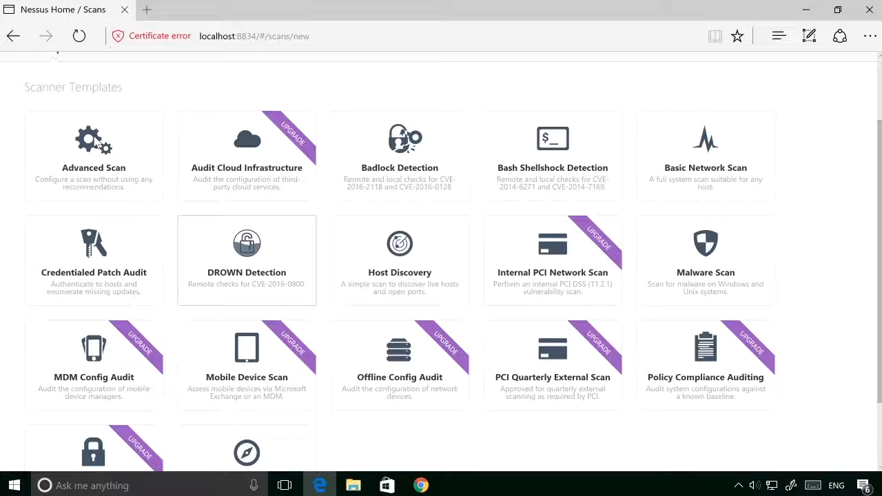
click(391, 349)
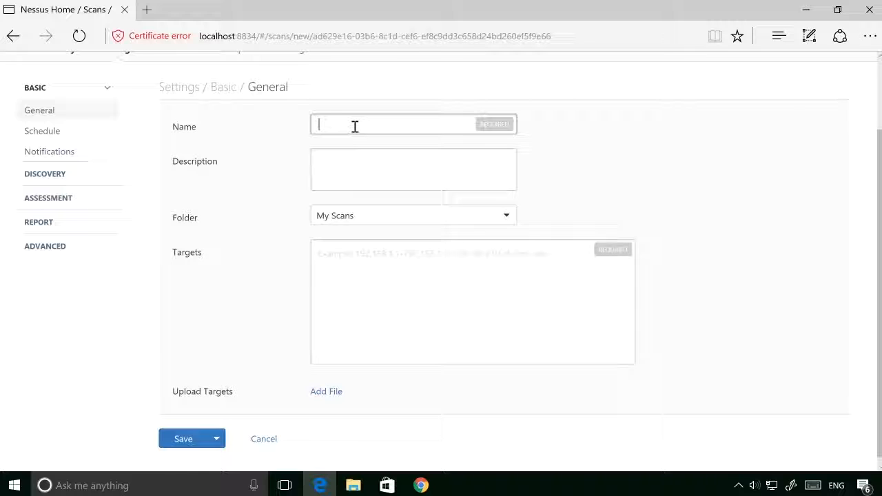
text(My Home)
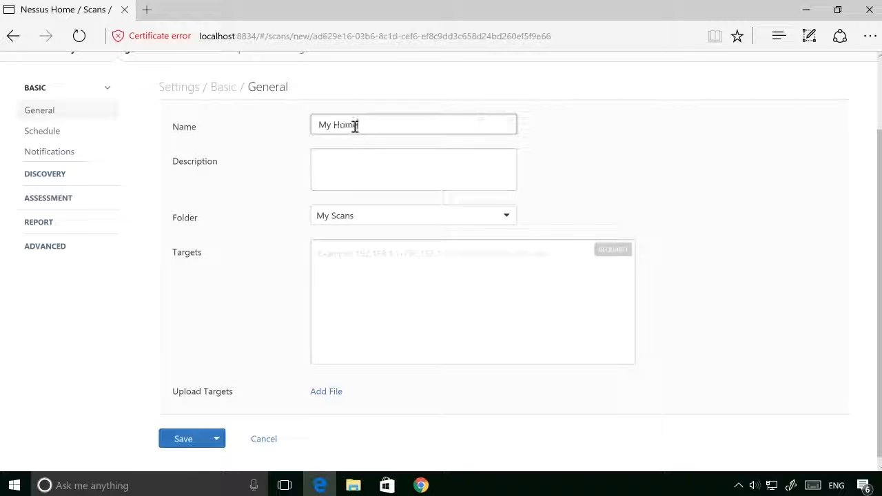
click(357, 151)
text(A s)
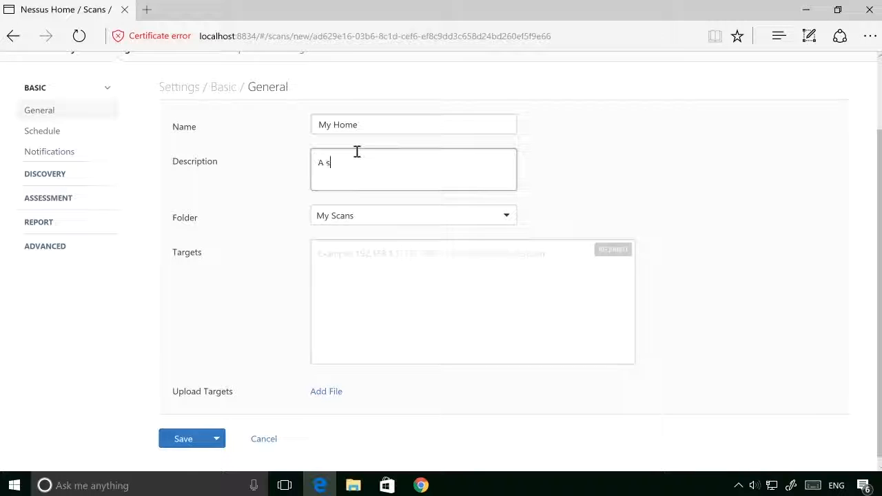
text(can of home systems)
Step: Check the scan's folder choices without changing the folder, and set the scan target to 192.168.86.66
click(507, 218)
click(602, 204)
click(402, 255)
text(192.168.8.6)
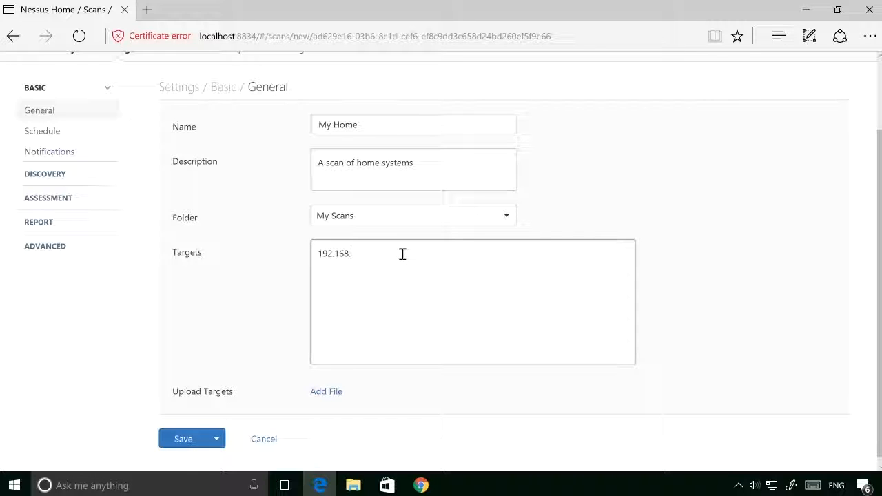
key(BackSpace)
key(BackSpace)
text(6.66)
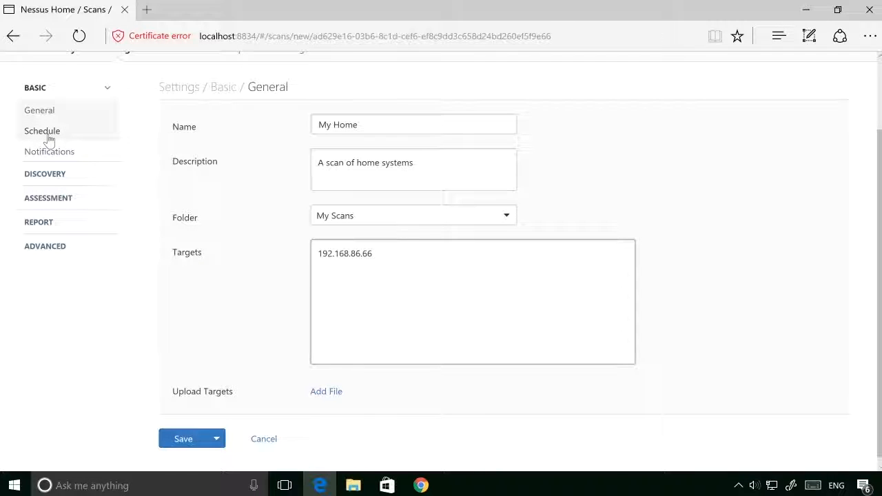
Step: Review the scan's basic Schedule and Notifications settings, including the email recipients field
click(47, 137)
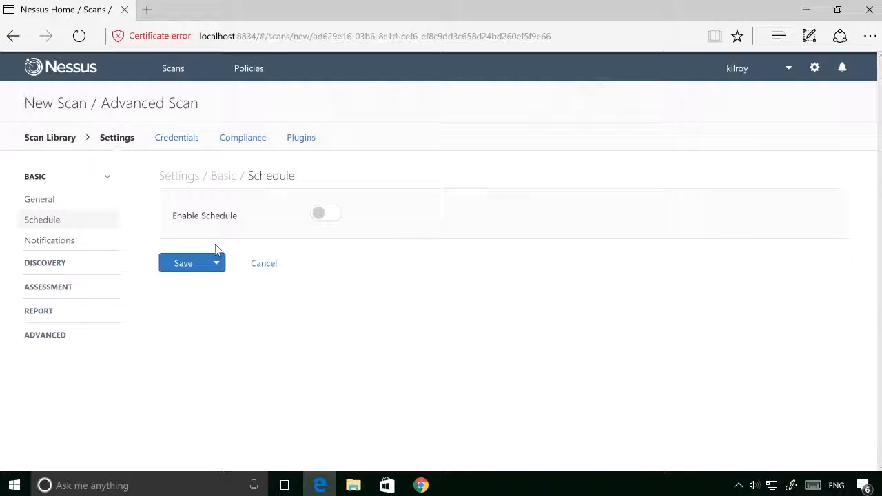
click(68, 246)
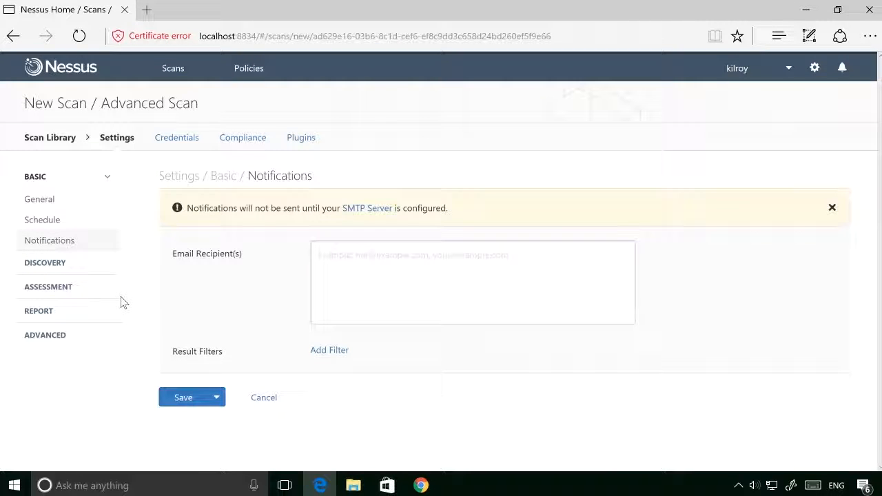
click(427, 262)
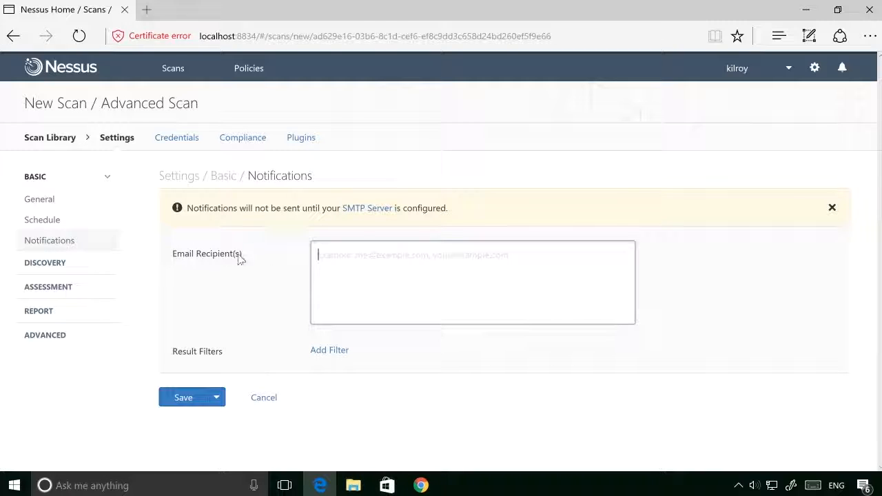
Step: Examine the Host Discovery settings, from the ping methods through fragile devices, Wake-on-LAN and network type
click(83, 268)
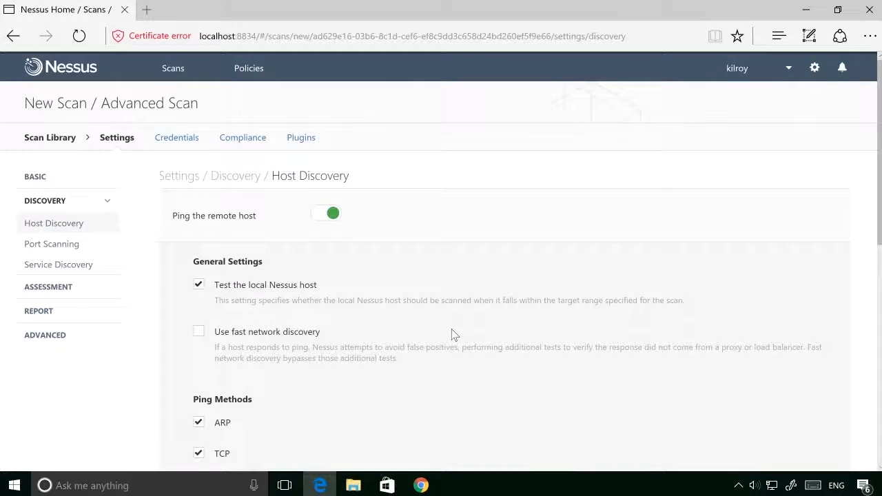
scroll(440, 337, down, 3)
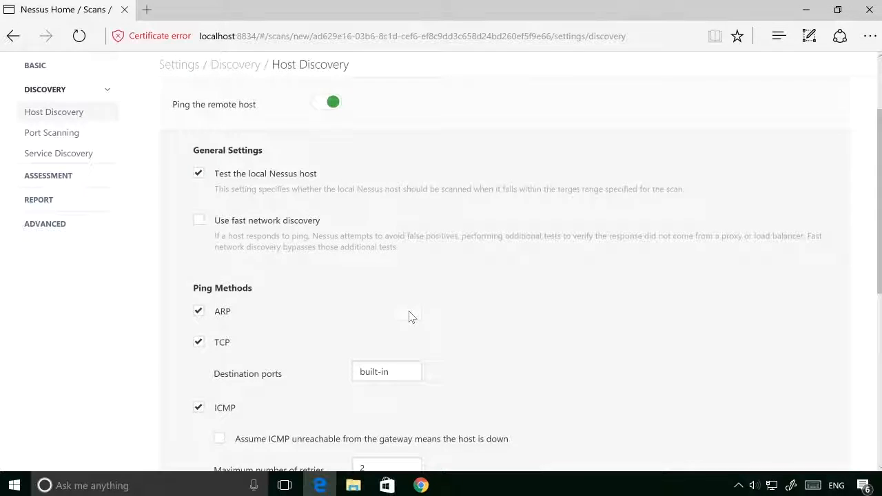
scroll(409, 311, down, 1)
scroll(410, 311, down, 1)
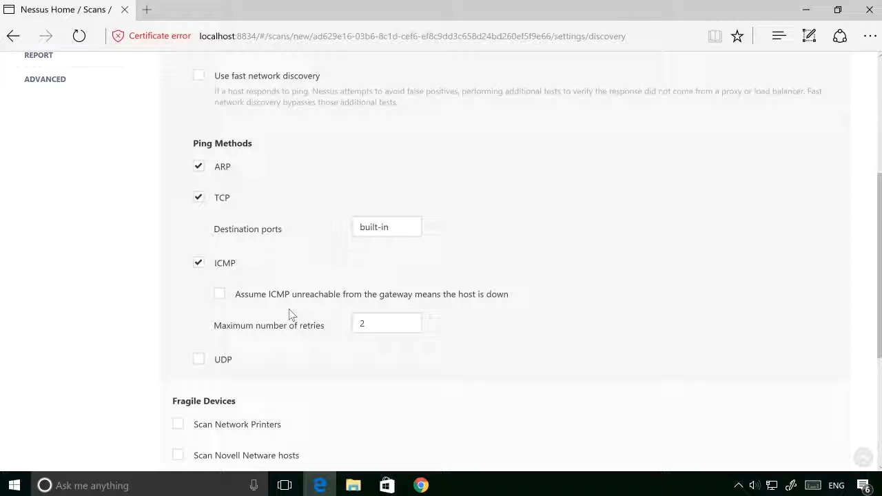
scroll(290, 313, down, 2)
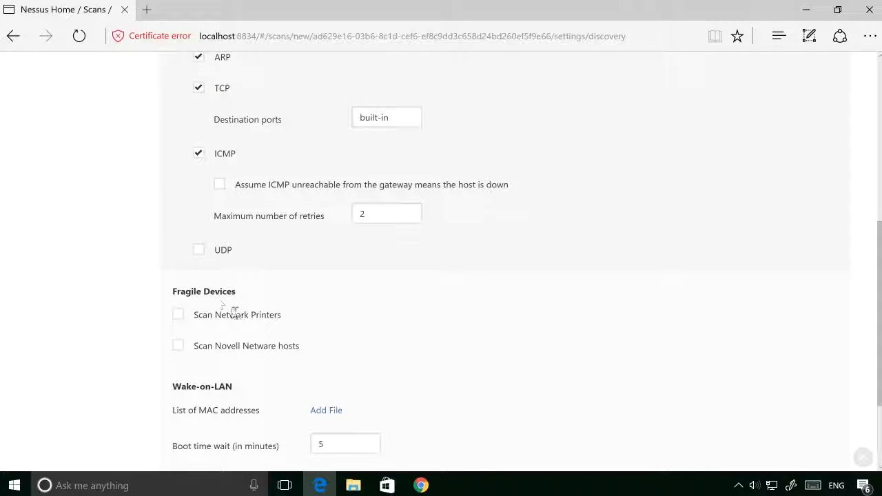
scroll(235, 313, down, 2)
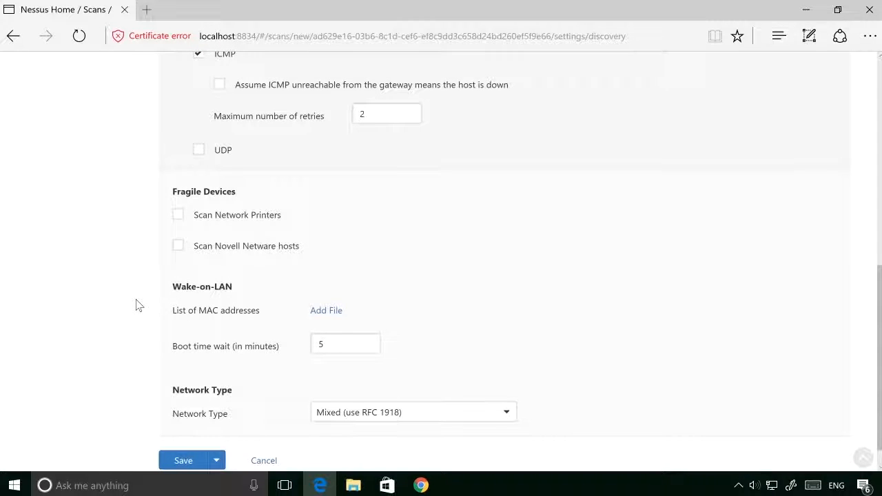
Step: Set the Port Scanning settings to consider unscanned ports as closed
scroll(136, 305, up, 9)
click(75, 231)
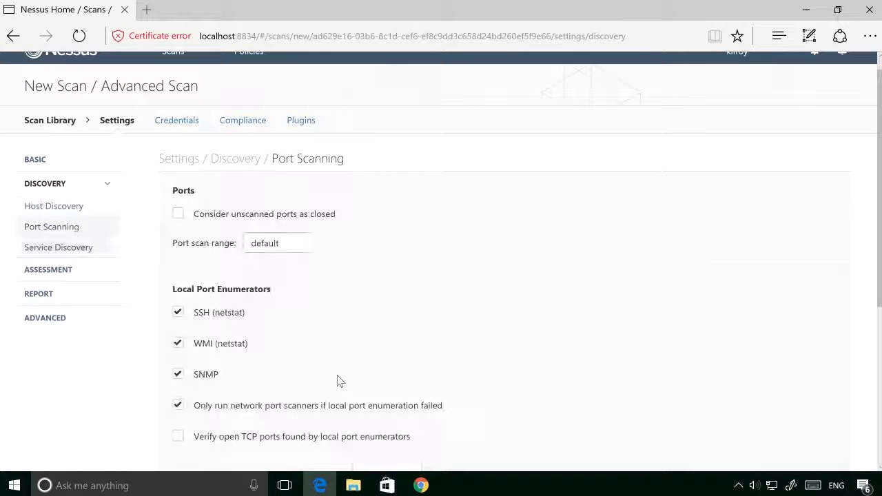
click(178, 213)
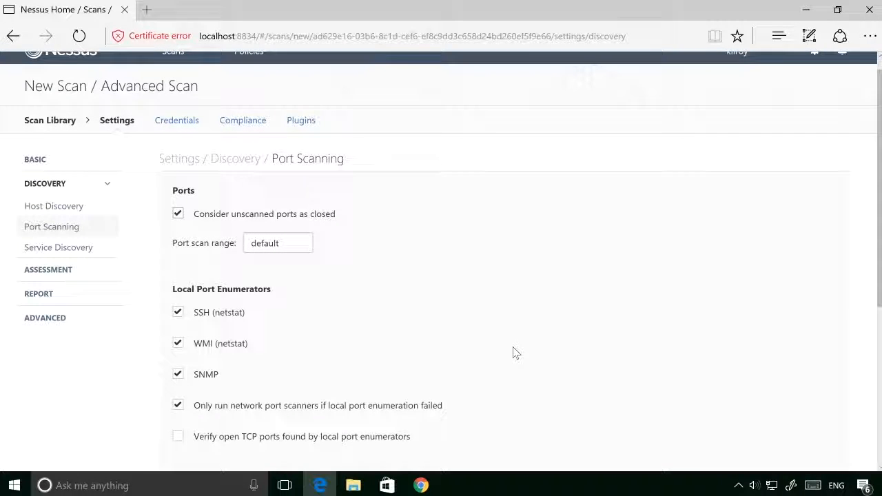
Step: Examine the local port enumerators and network port scanners, plus the Service Discovery settings for SSL/TLS
scroll(513, 353, down, 2)
scroll(514, 352, down, 3)
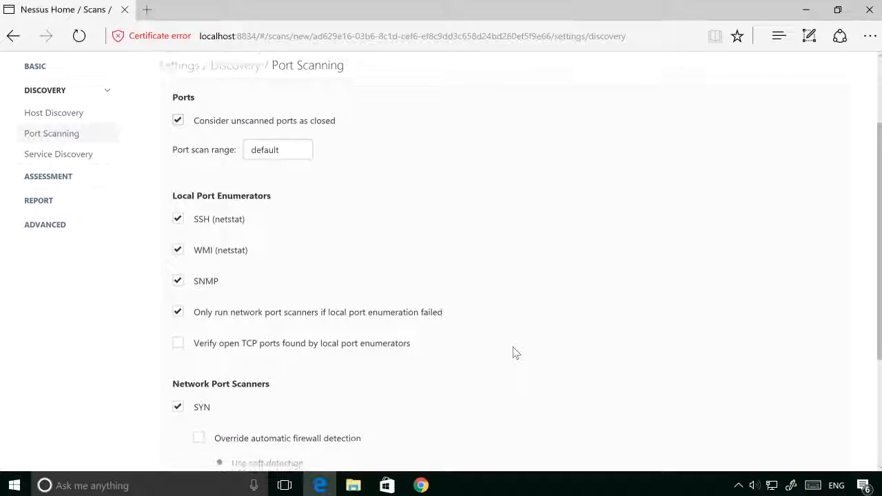
scroll(514, 353, down, 1)
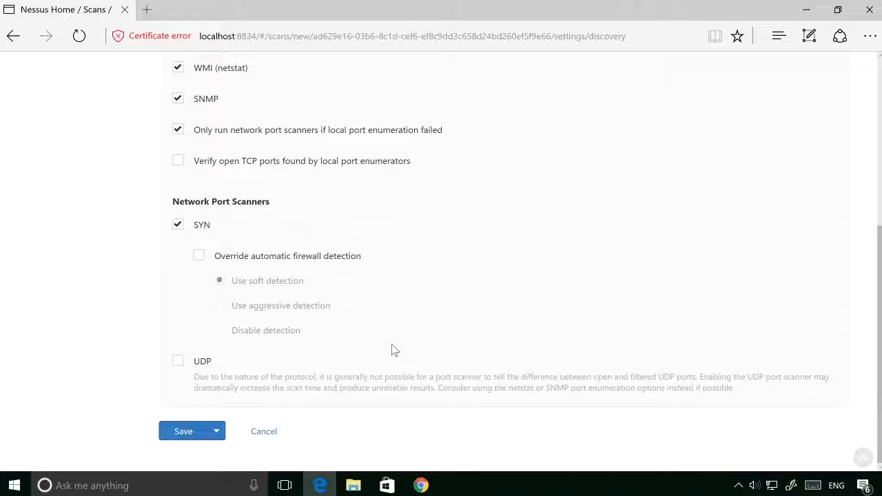
scroll(391, 350, up, 3)
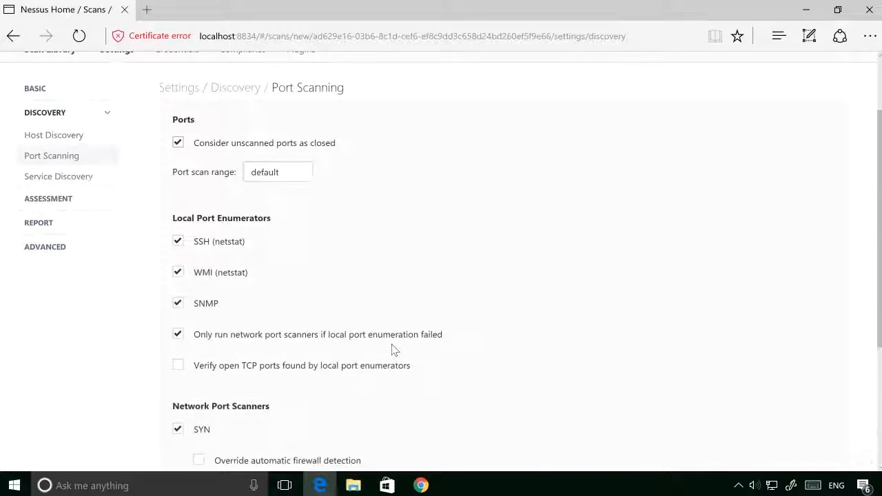
scroll(391, 350, down, 3)
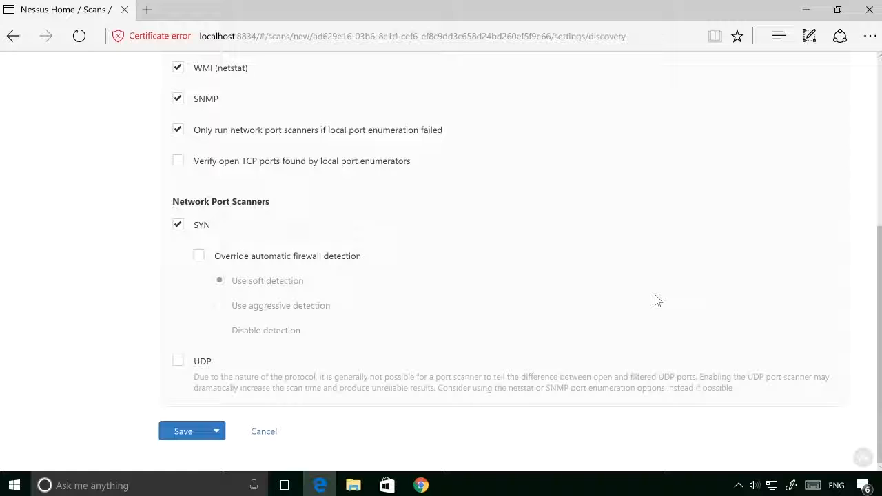
scroll(656, 301, up, 1)
scroll(656, 300, up, 1)
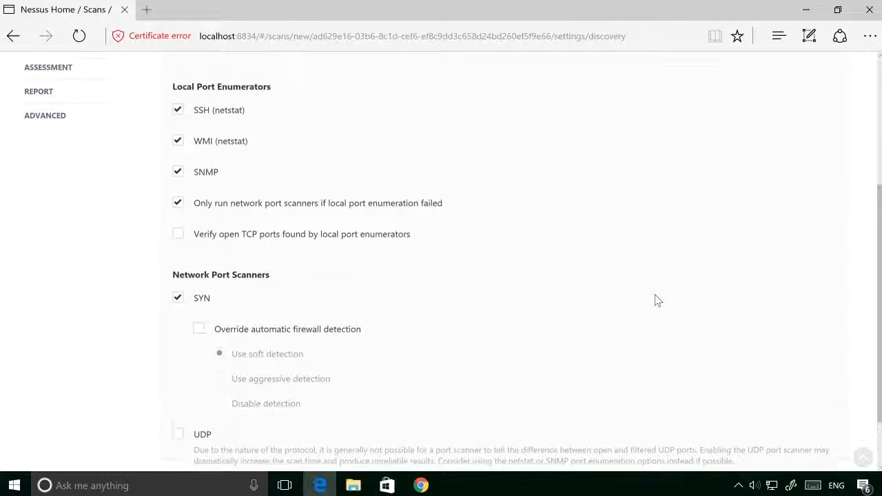
scroll(656, 301, down, 1)
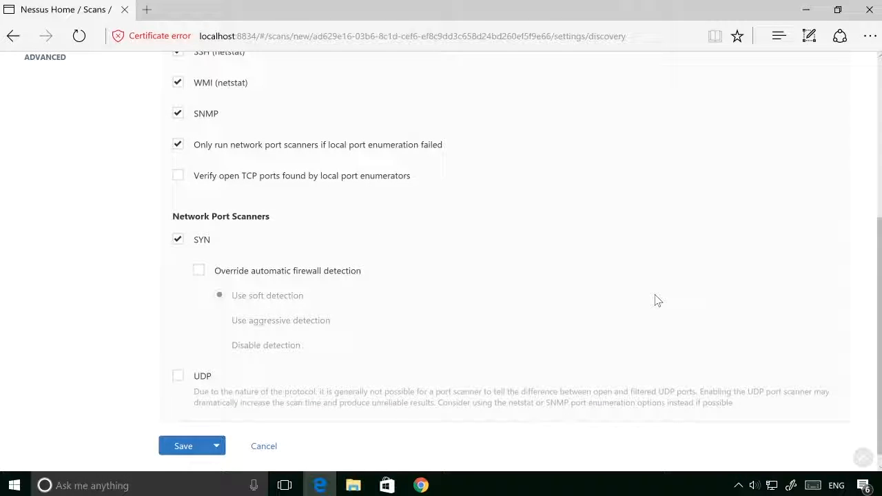
scroll(656, 300, up, 5)
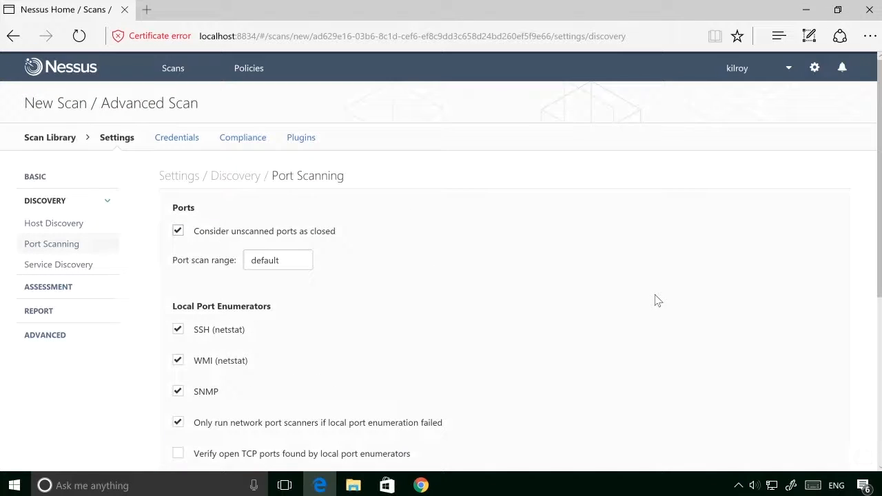
scroll(656, 300, down, 2)
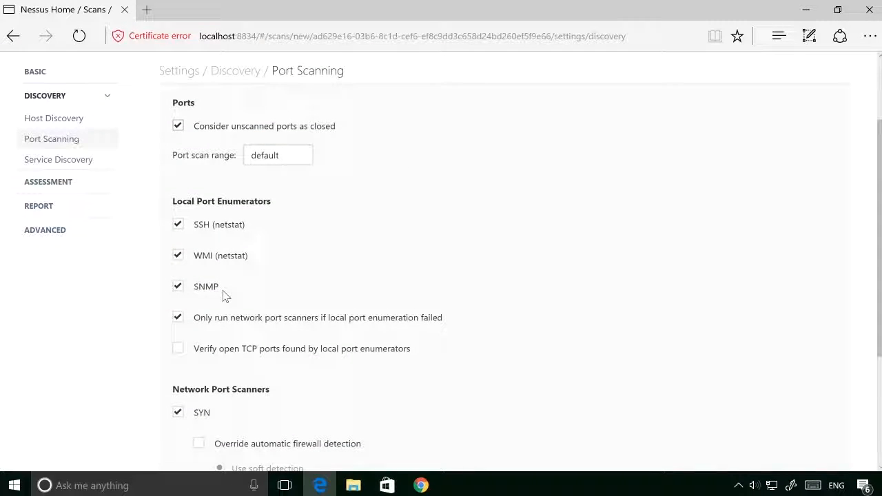
click(78, 162)
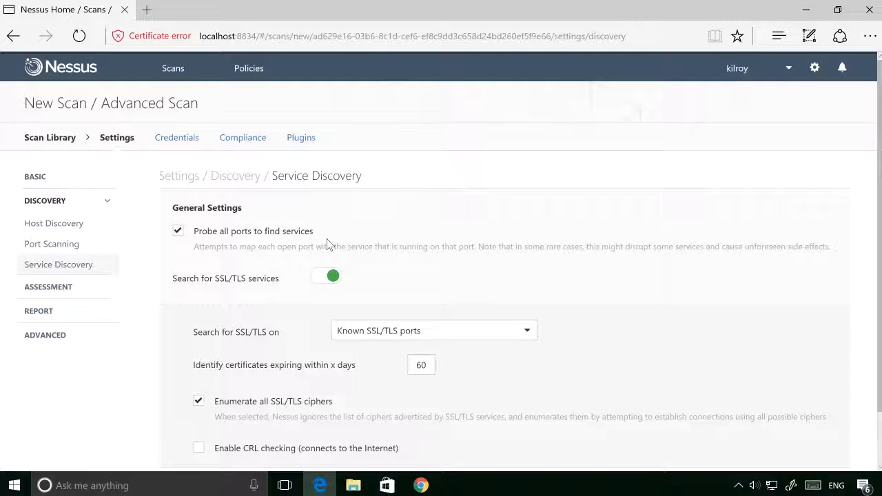
scroll(328, 244, down, 2)
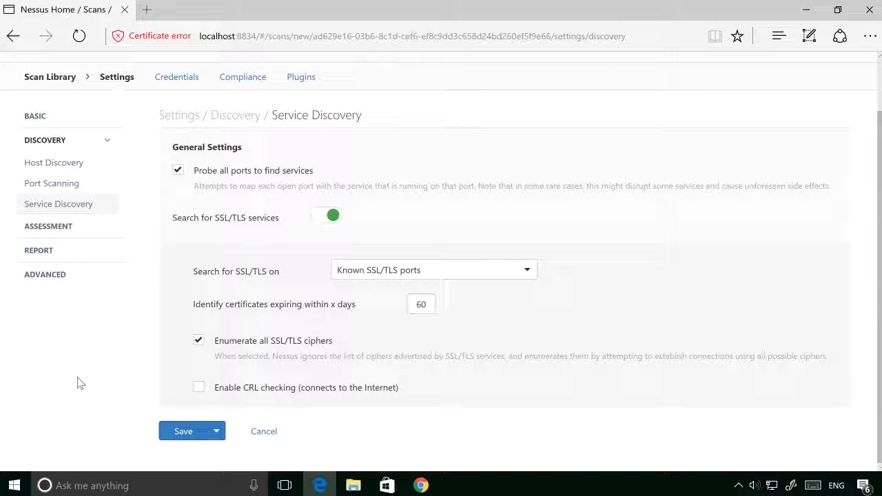
Step: Enable performing thorough tests in the general Assessment settings
click(60, 227)
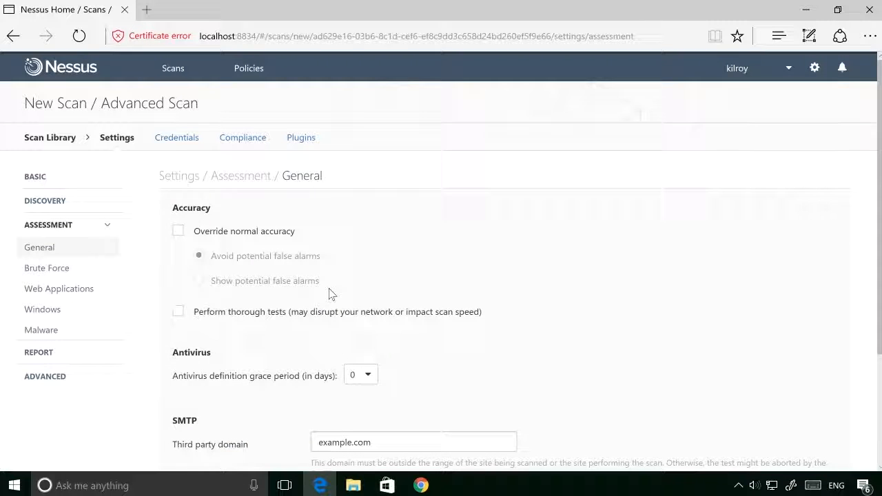
scroll(328, 294, down, 1)
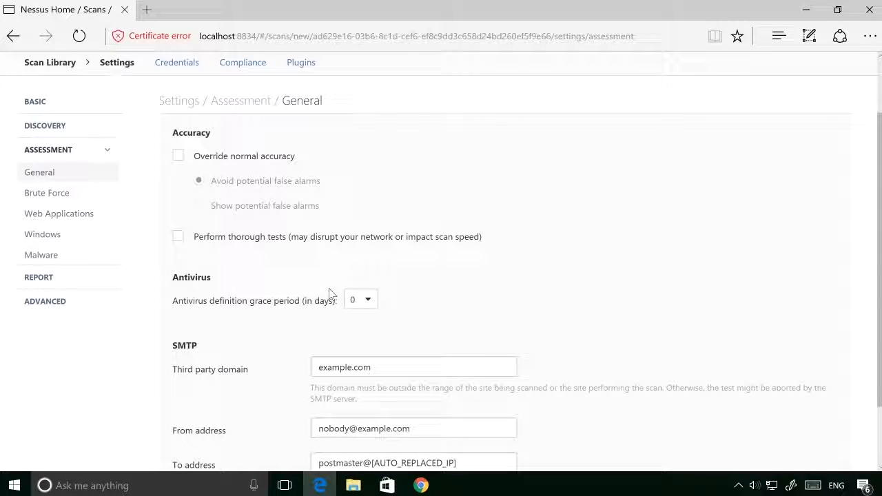
scroll(593, 313, down, 1)
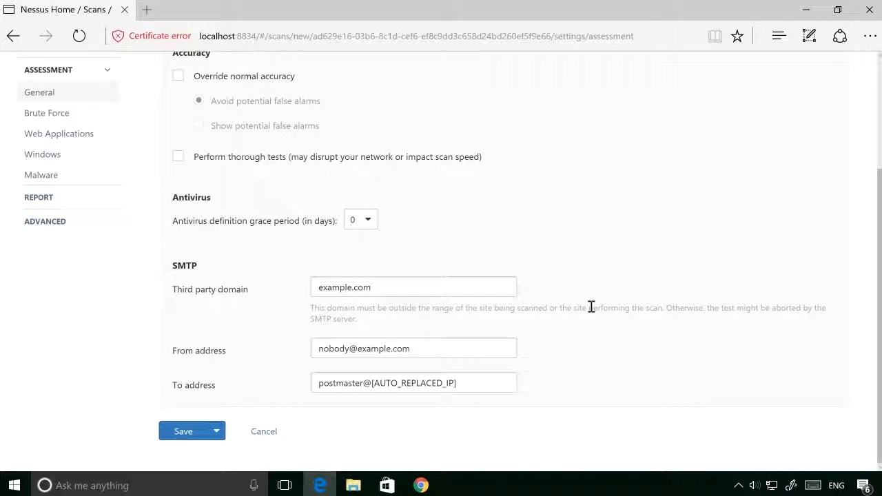
scroll(592, 313, up, 2)
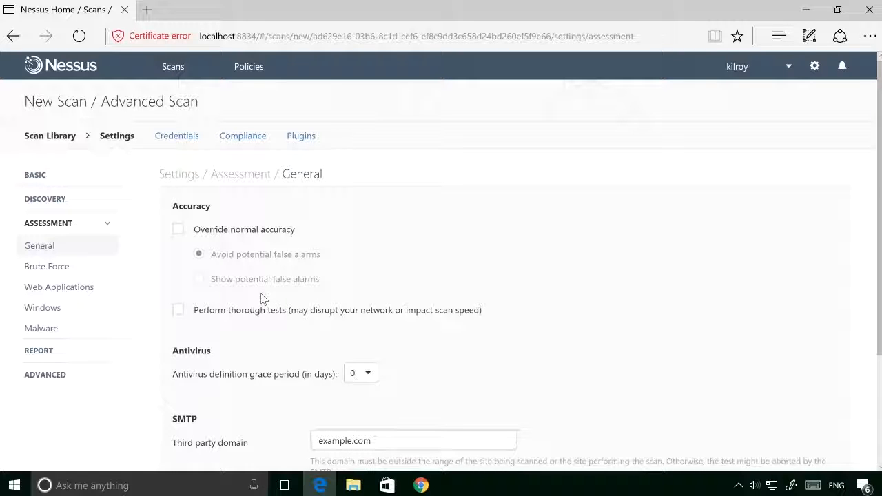
click(178, 311)
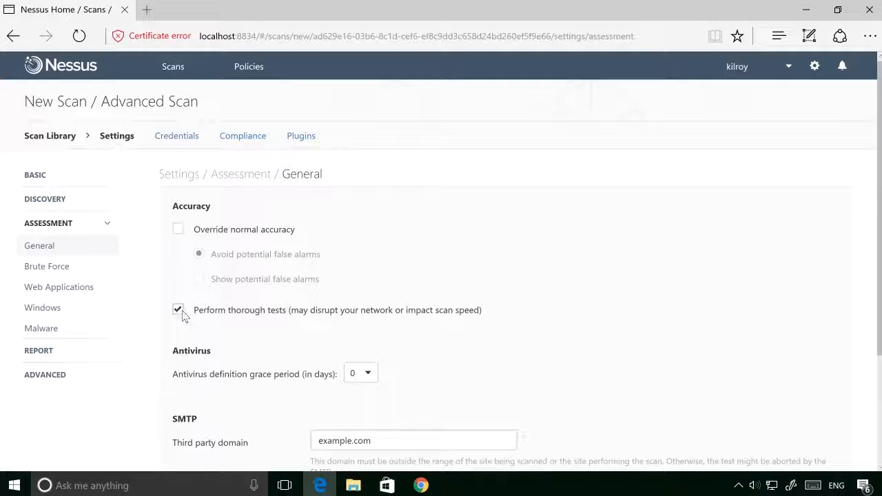
Step: Review the Brute Force, Web Applications, Windows and Malware assessment settings, and open the Report settings
click(65, 268)
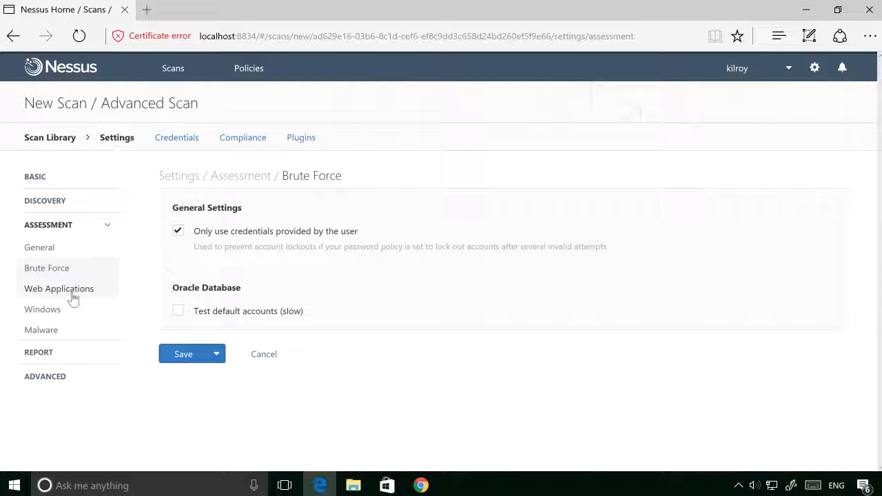
click(74, 298)
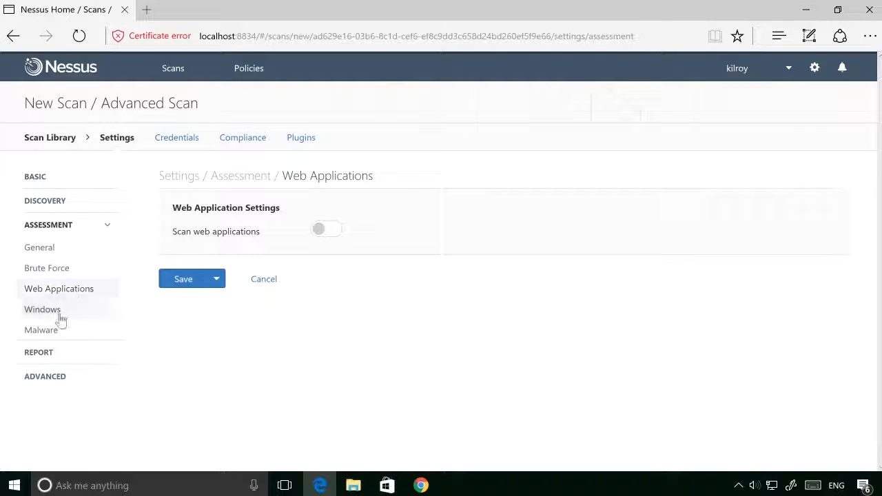
click(58, 315)
click(51, 333)
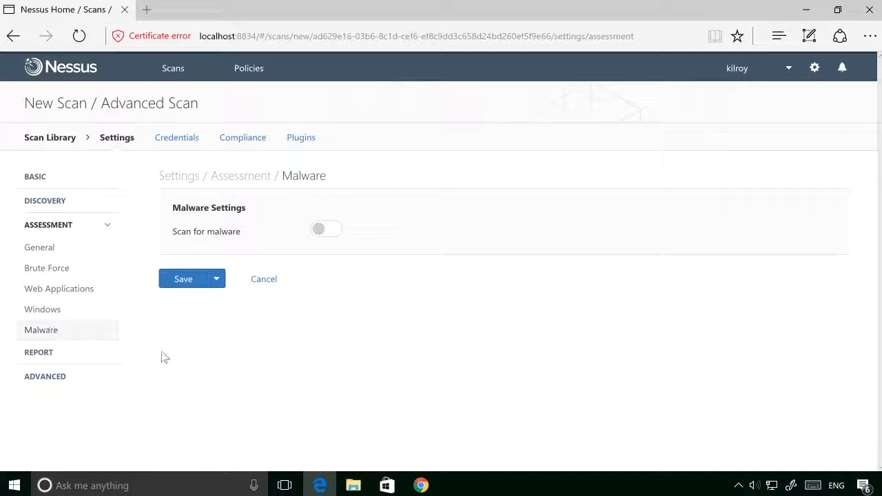
click(89, 357)
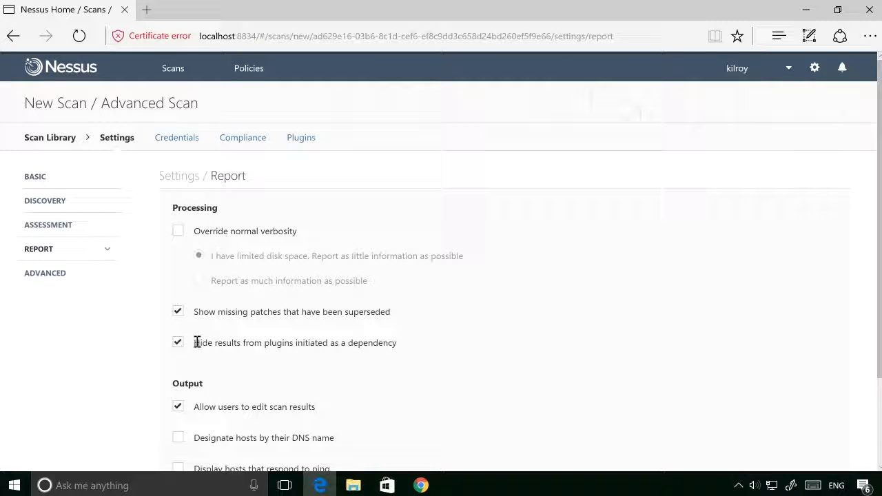
Step: Review the remaining Report options and the Advanced settings, and save the new scan
scroll(196, 342, down, 2)
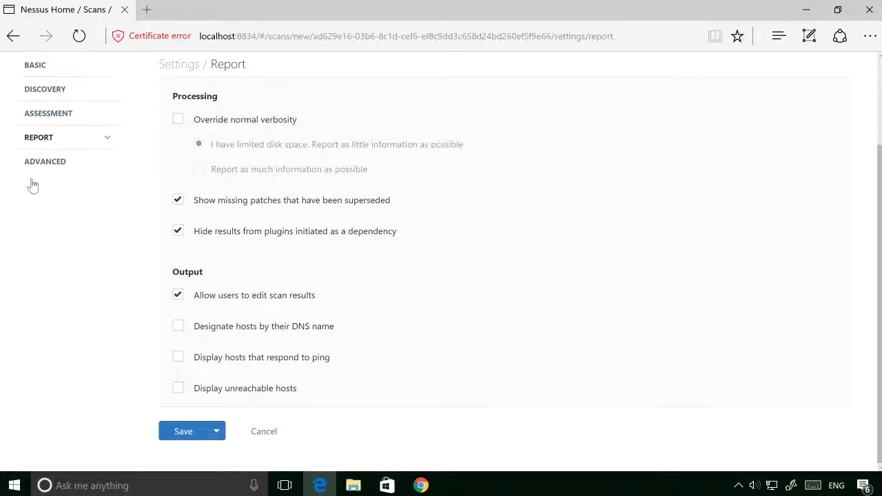
click(46, 164)
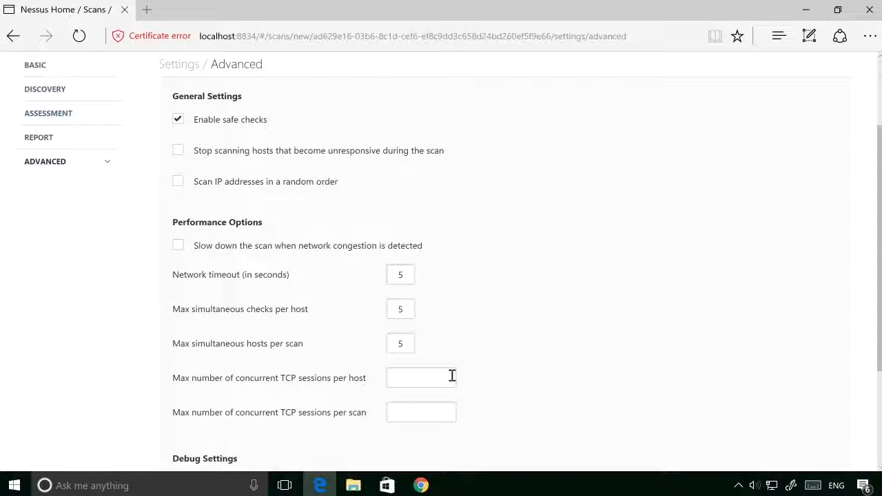
scroll(452, 375, down, 2)
click(185, 443)
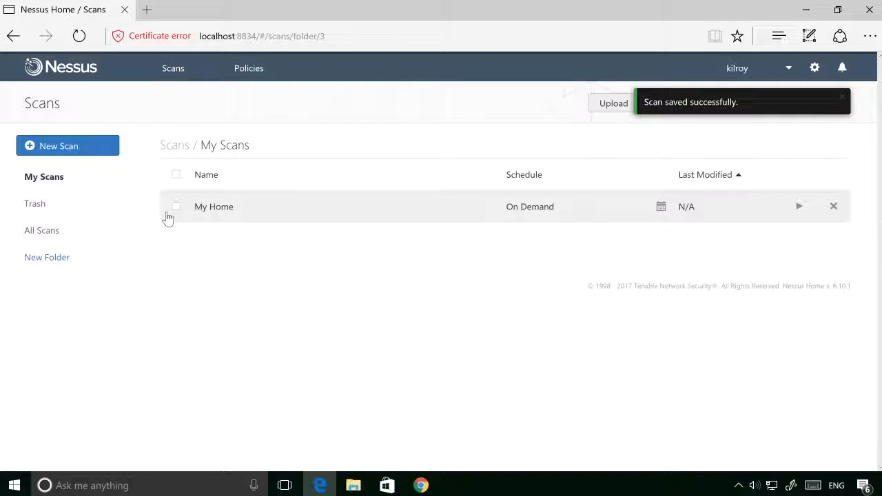
Step: Open the "My Home" scan from My Scans and launch it with the Default option
click(175, 208)
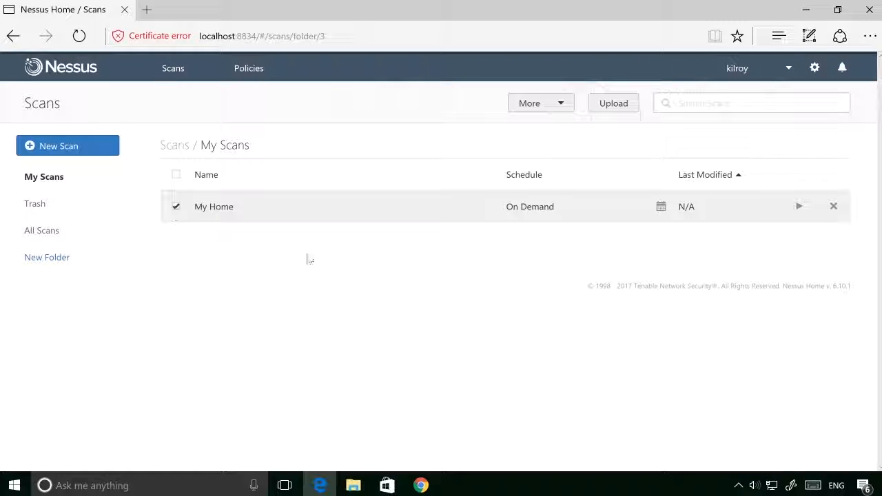
click(307, 209)
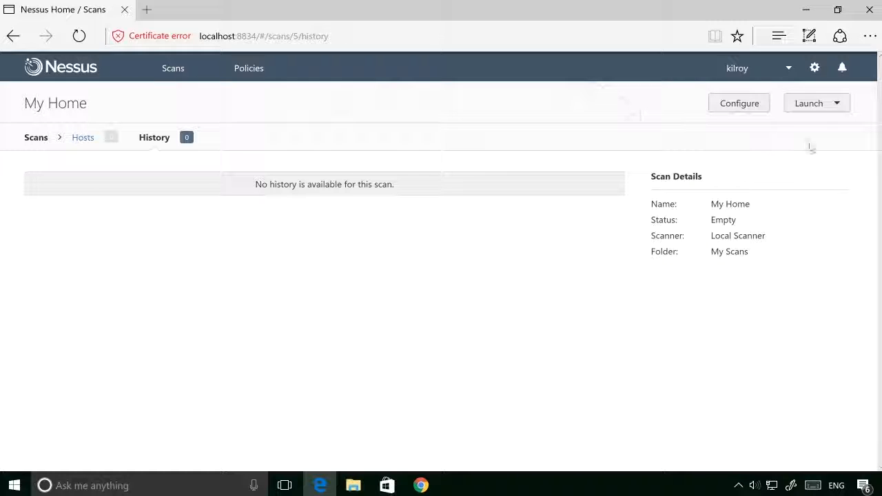
click(815, 113)
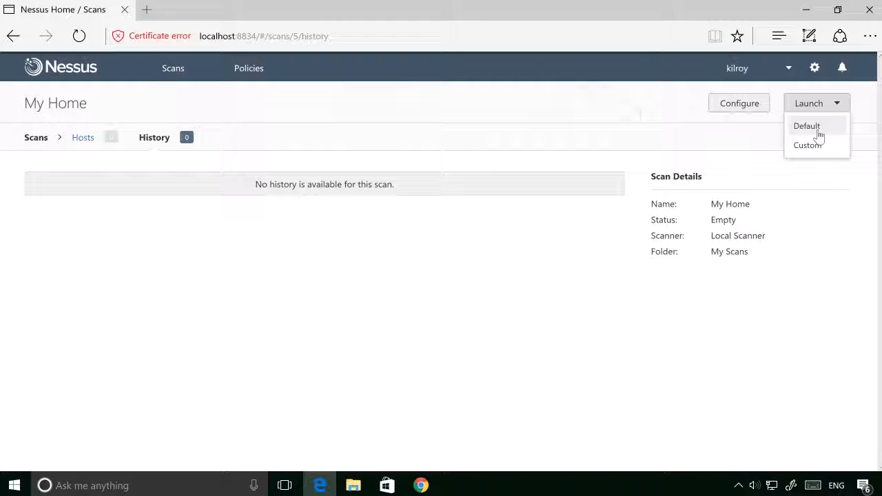
click(819, 134)
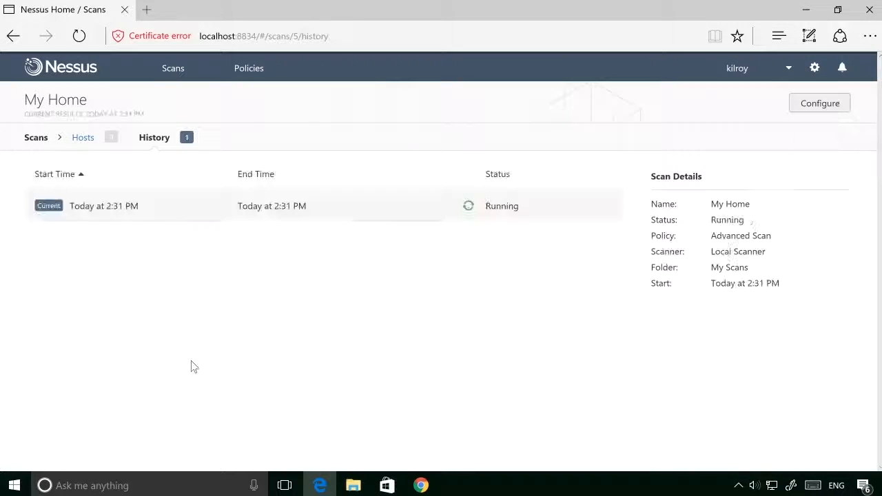